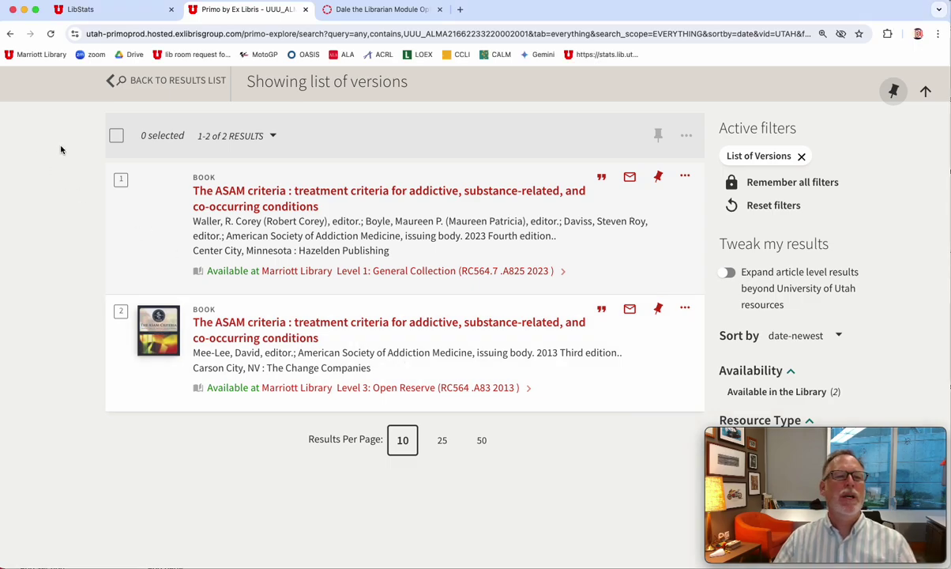
Switch to the Canvas course site and go to its Course Materials page
{"action": "left_click", "coordinate": [387, 9]}
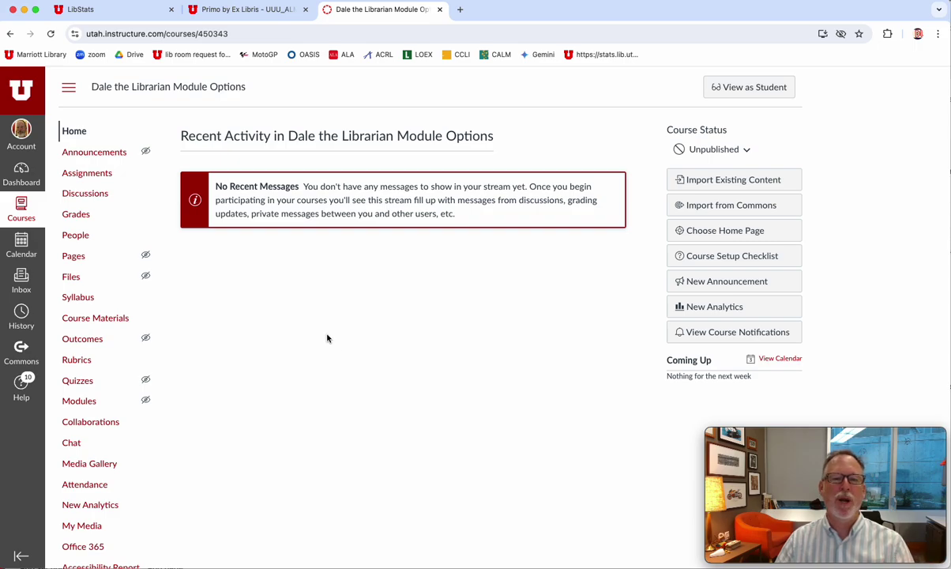
{"action": "left_click", "coordinate": [101, 318]}
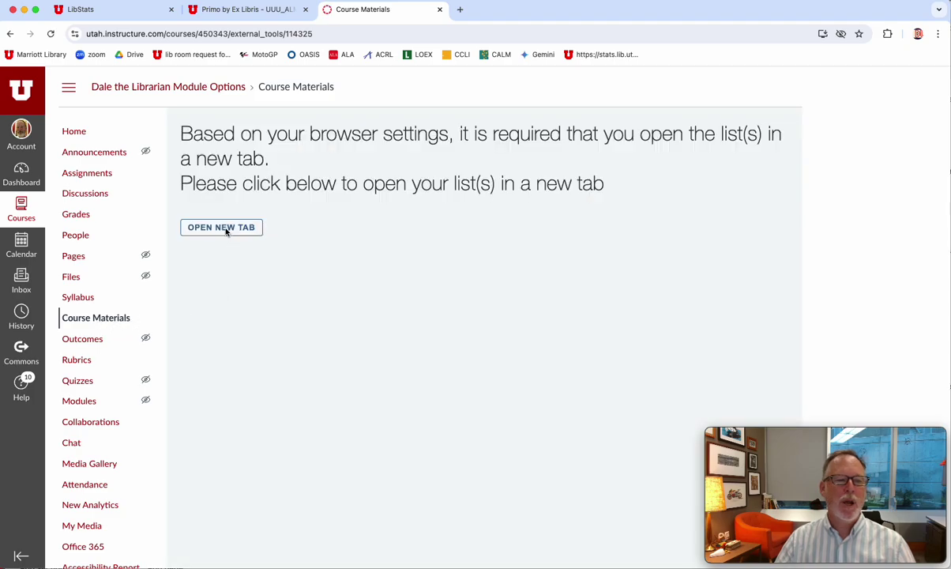
Open the reading list in a new tab and delete the 2013 third-edition ASAM criteria item
{"action": "left_click", "coordinate": [224, 230]}
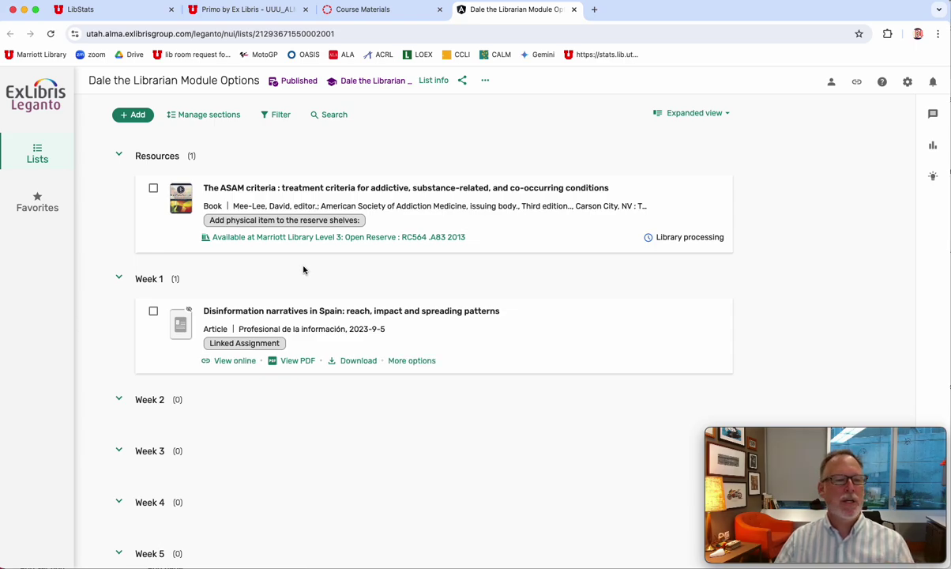
{"action": "mouse_move", "coordinate": [485, 210]}
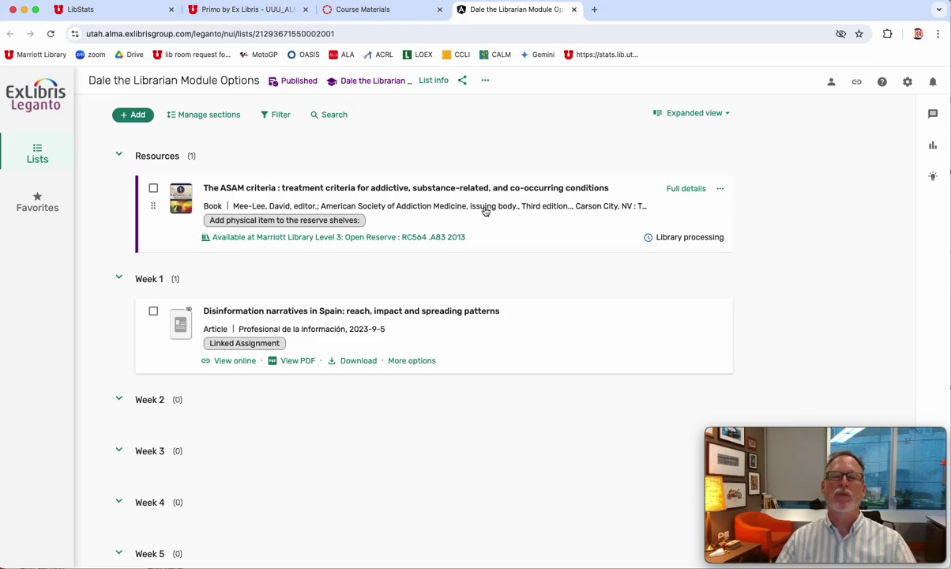
{"action": "left_click", "coordinate": [720, 189]}
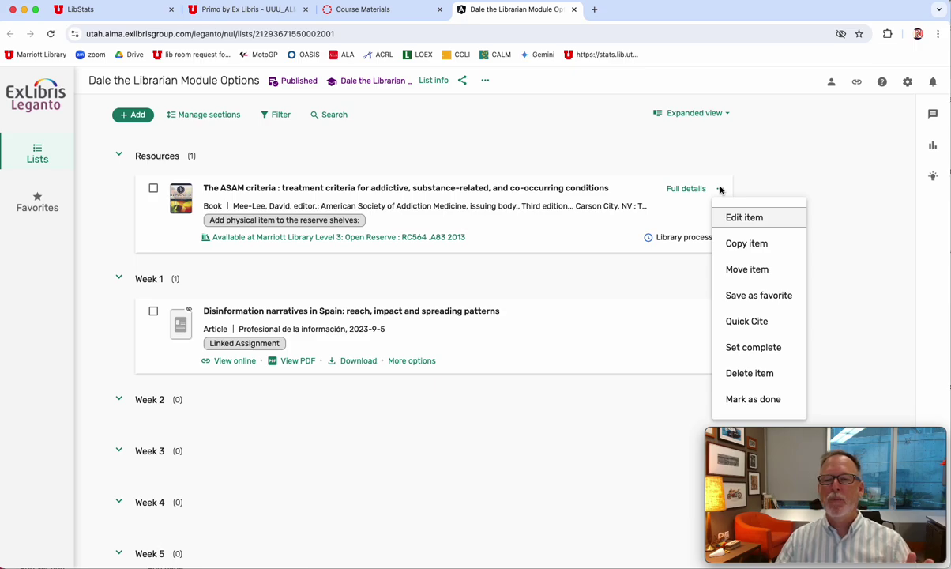
{"action": "left_click", "coordinate": [751, 373]}
{"action": "left_click", "coordinate": [629, 377]}
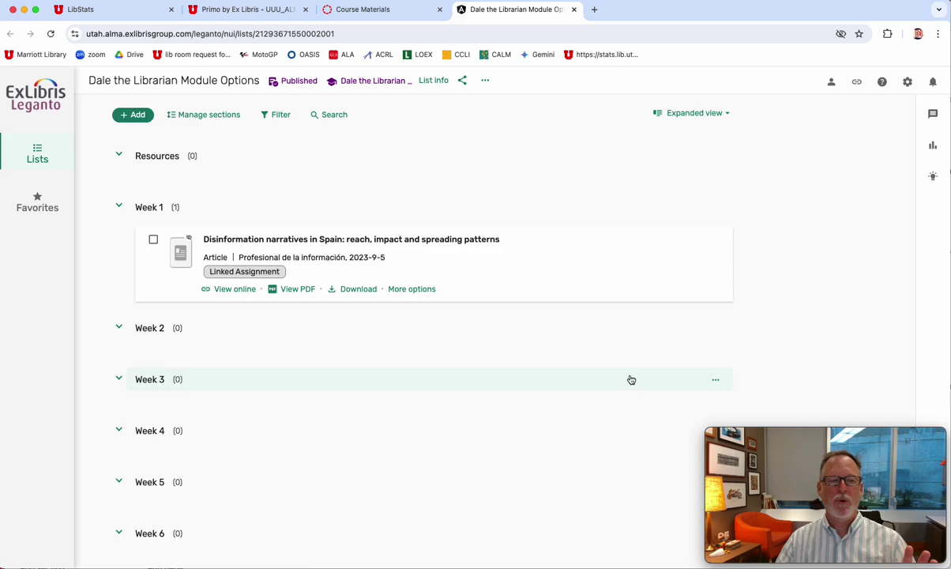
{"action": "left_click", "coordinate": [138, 117]}
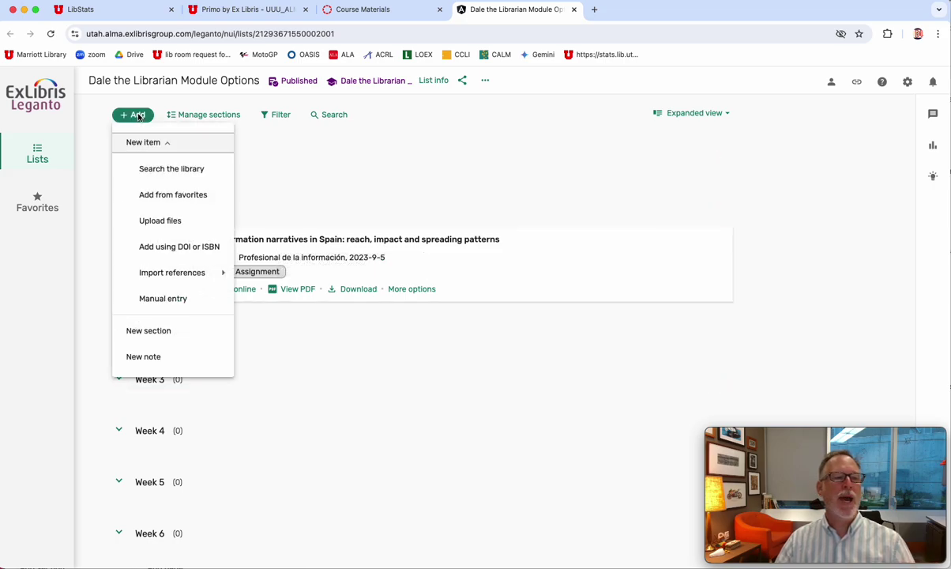
Search the library for 'The ASAM criteria' and select its 2023 fourth edition from the additional versions
{"action": "left_click", "coordinate": [148, 168]}
{"action": "left_click", "coordinate": [609, 111]}
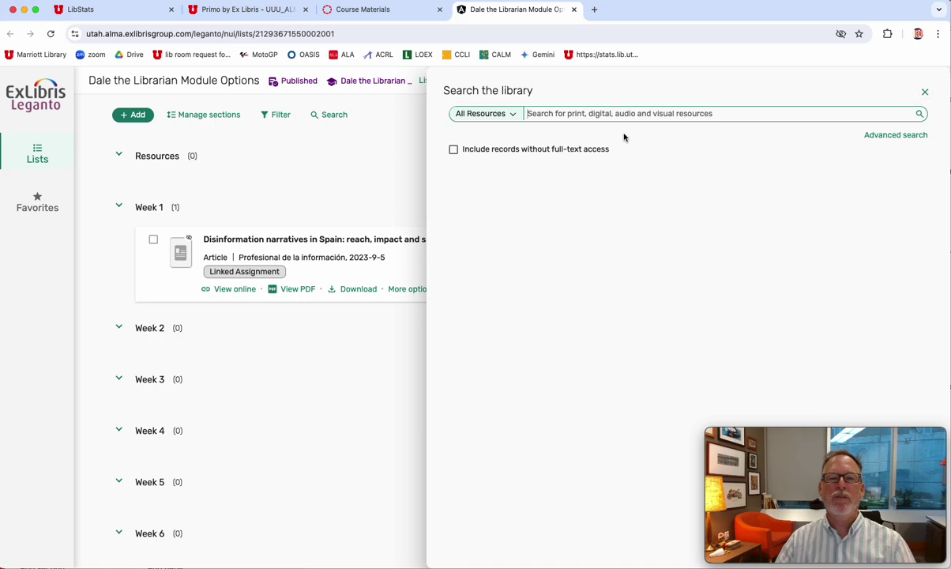
{"action": "type", "text": "The ASAM criteria : treatment criteria for addictive, substance-related, and co-occurring conditions"}
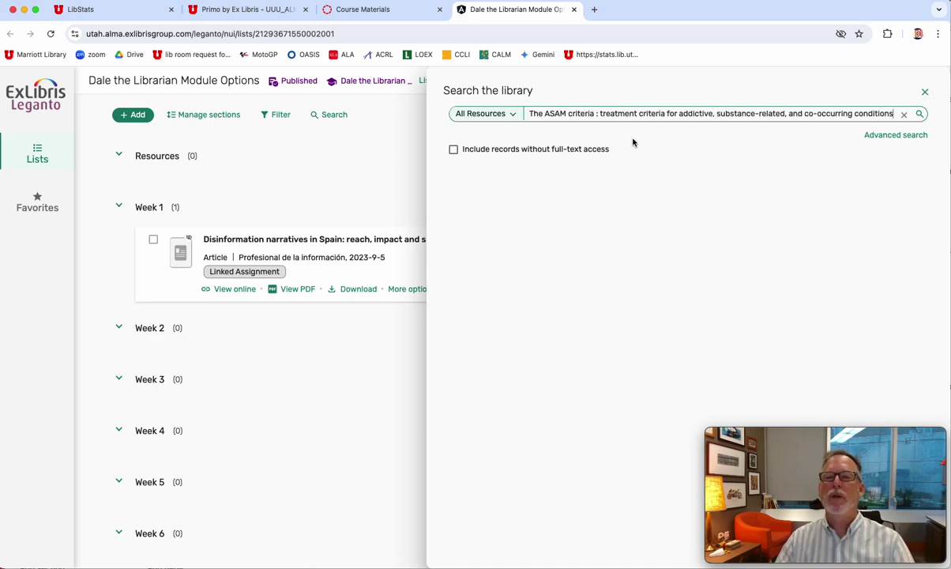
{"action": "key", "text": "Return"}
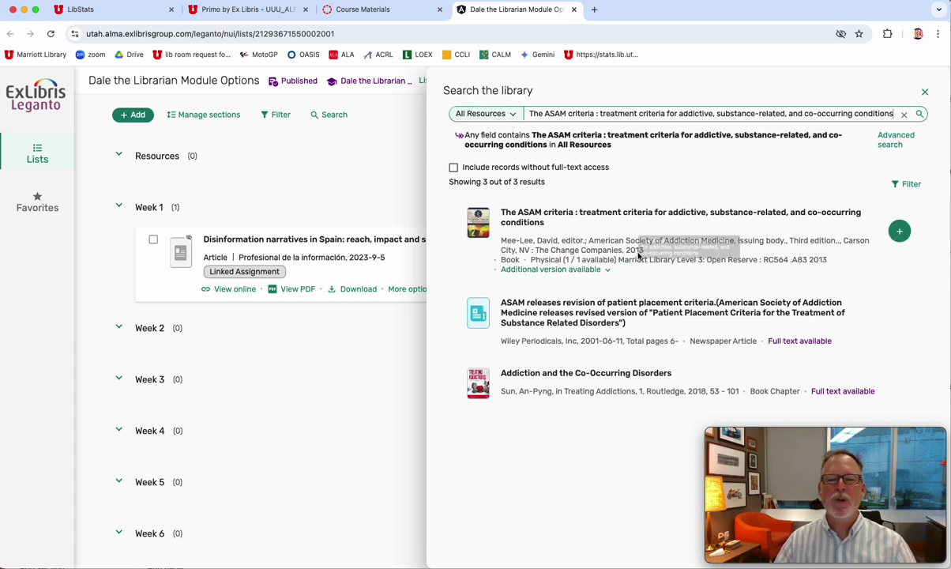
{"action": "mouse_move", "coordinate": [618, 262]}
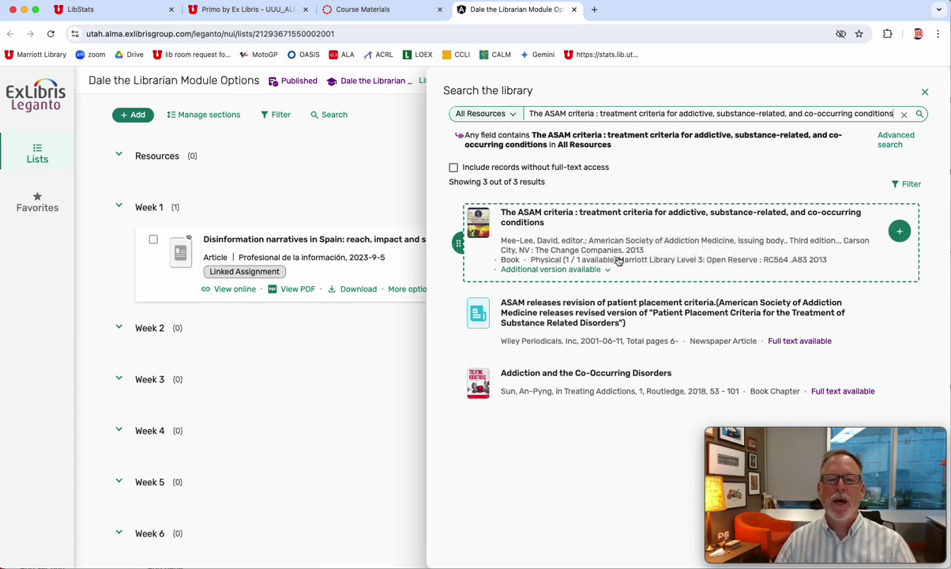
{"action": "left_click", "coordinate": [557, 269]}
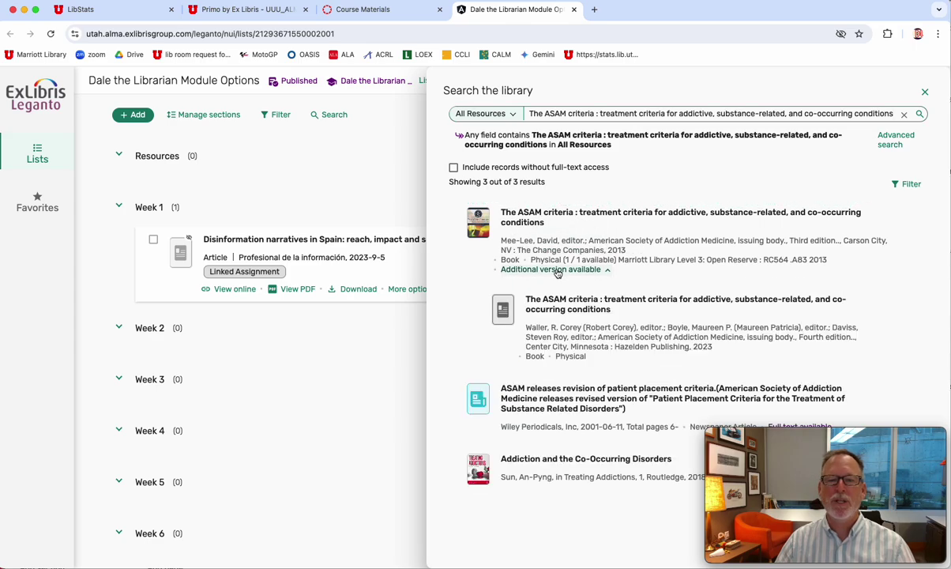
{"action": "left_click", "coordinate": [588, 329]}
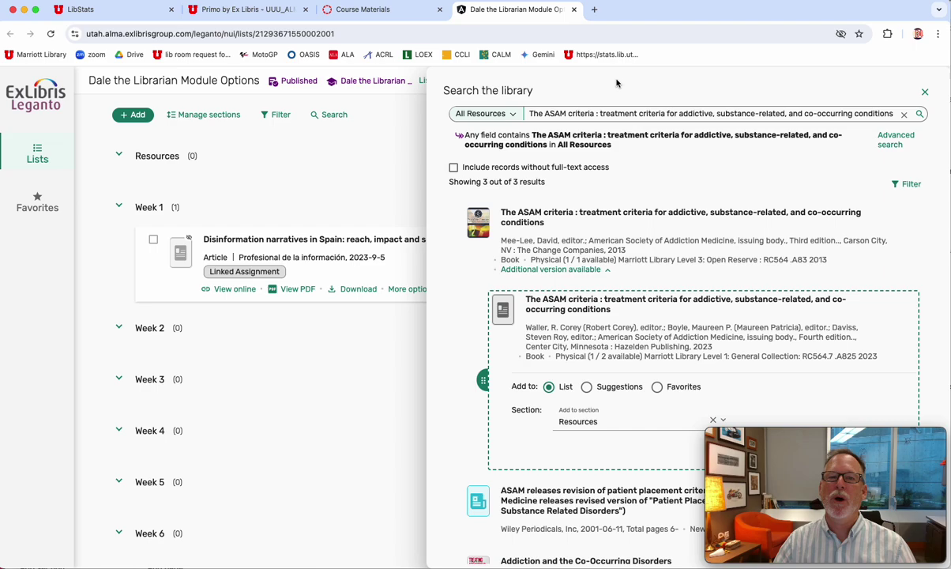
{"action": "mouse_move", "coordinate": [824, 434]}
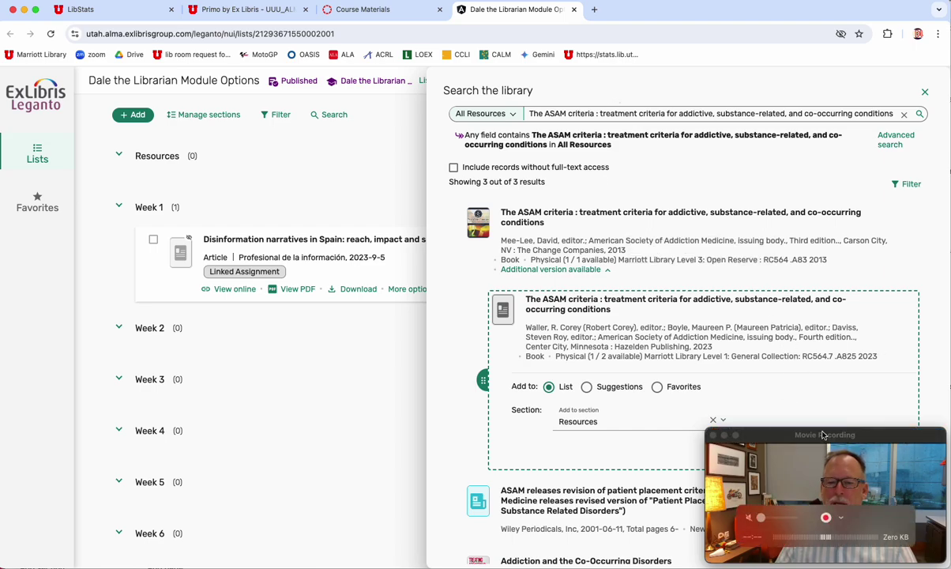
{"action": "mouse_move", "coordinate": [808, 436]}
{"action": "left_mouse_down"}
{"action": "mouse_move", "coordinate": [180, 383]}
{"action": "mouse_move", "coordinate": [209, 385]}
{"action": "left_mouse_up"}
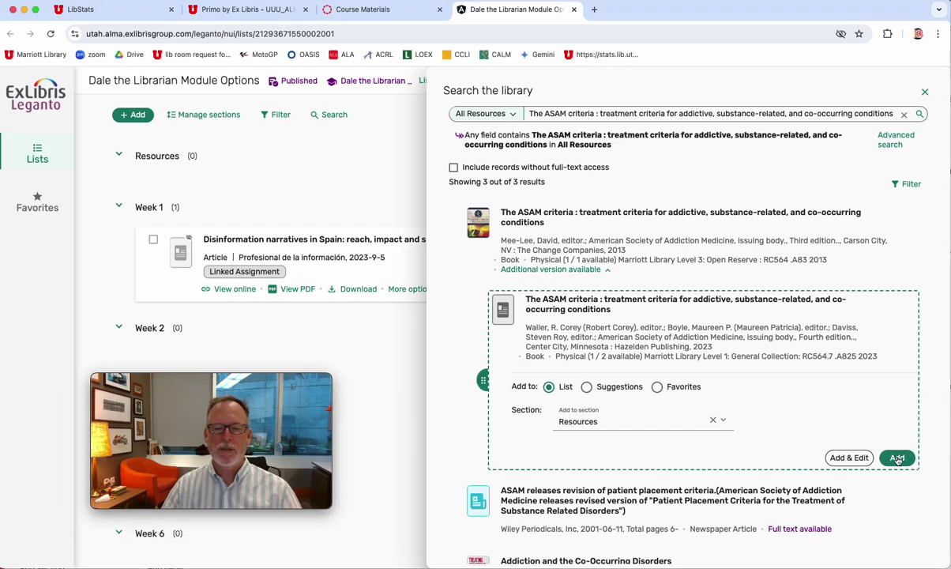
Add the 2023 ASAM edition with its physical copy requested for reserve on a 24-hour (Marriott) loan period
{"action": "left_click", "coordinate": [897, 458]}
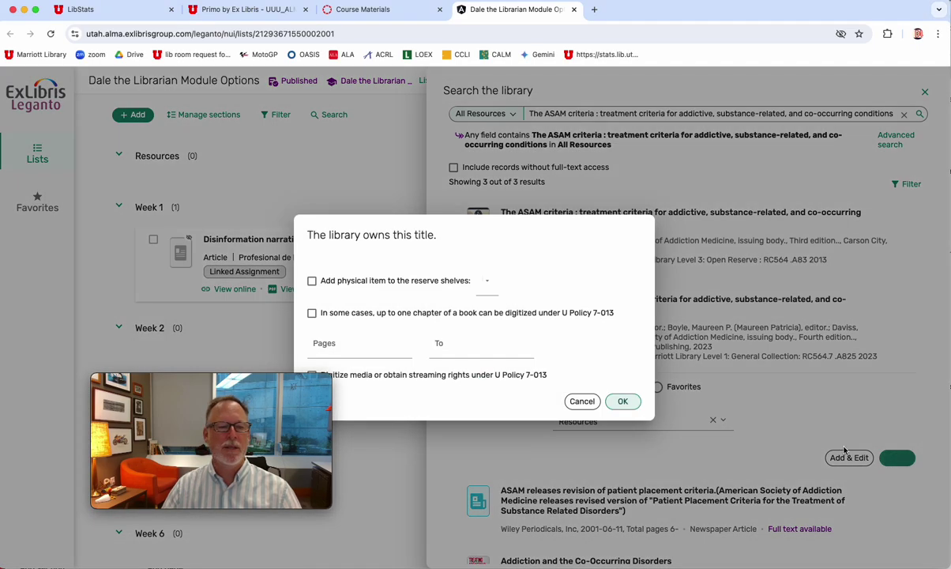
{"action": "left_click", "coordinate": [313, 281]}
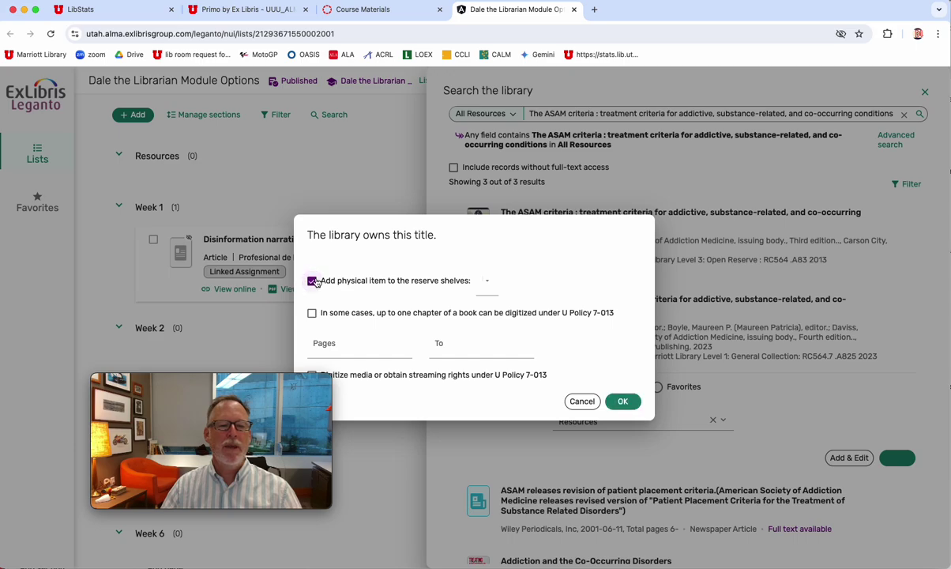
{"action": "left_click", "coordinate": [486, 282]}
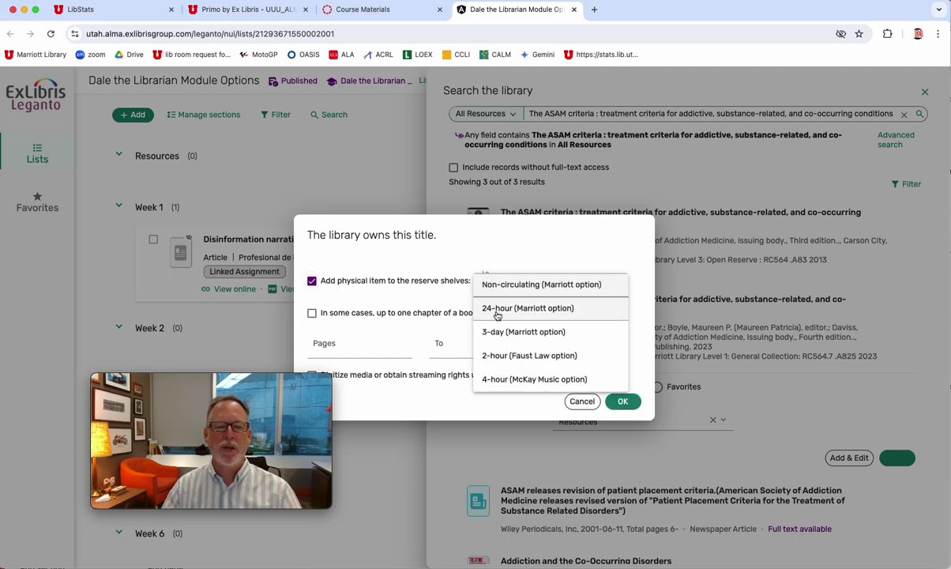
{"action": "left_click", "coordinate": [497, 312]}
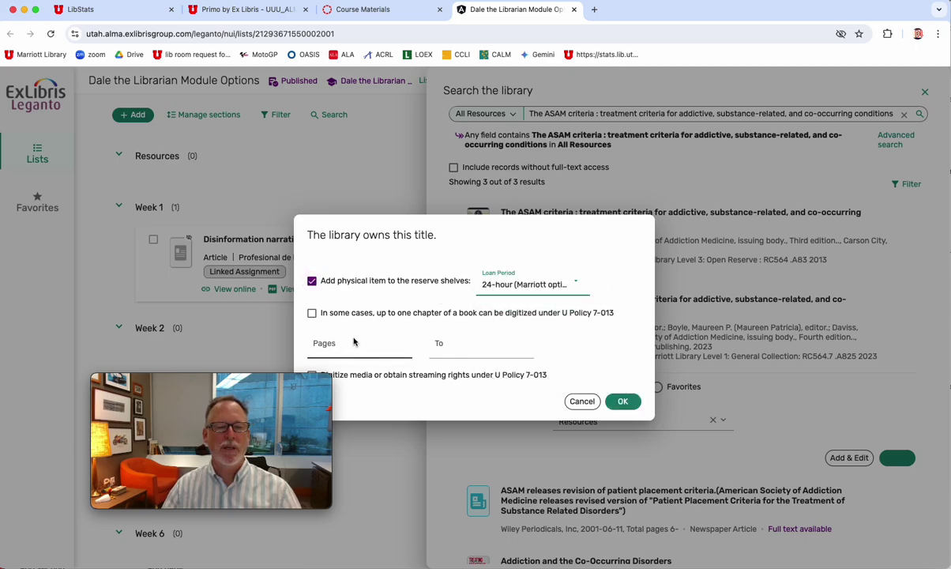
{"action": "left_click", "coordinate": [623, 401]}
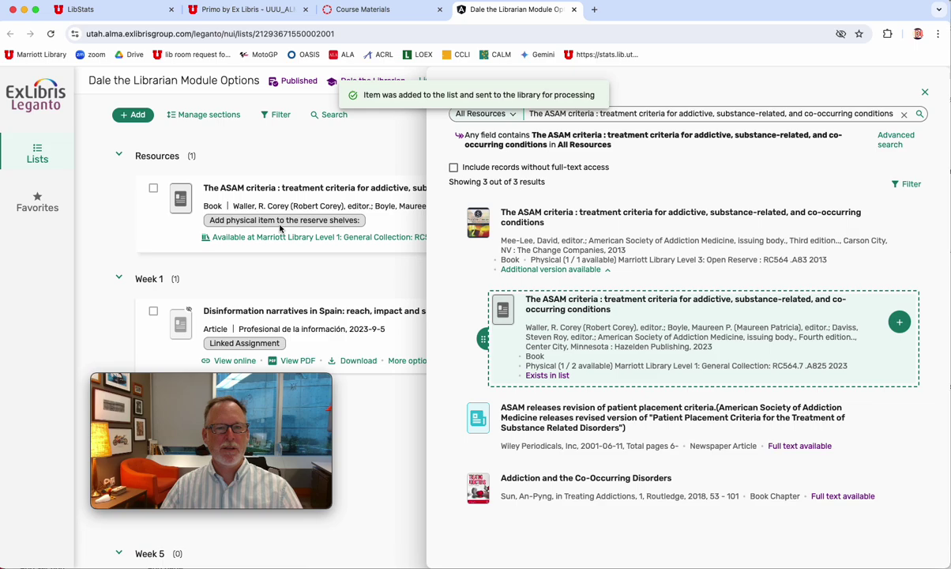
Close the Search the library panel to return to the full reading list view
{"action": "left_click", "coordinate": [925, 92]}
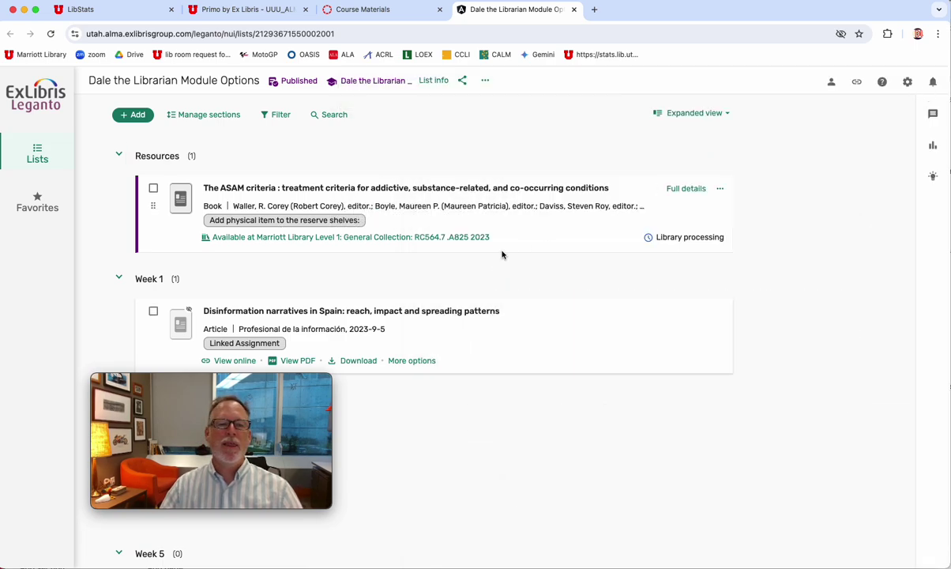
{"action": "left_click_drag", "start_coordinate": [204, 380], "coordinate": [817, 432]}
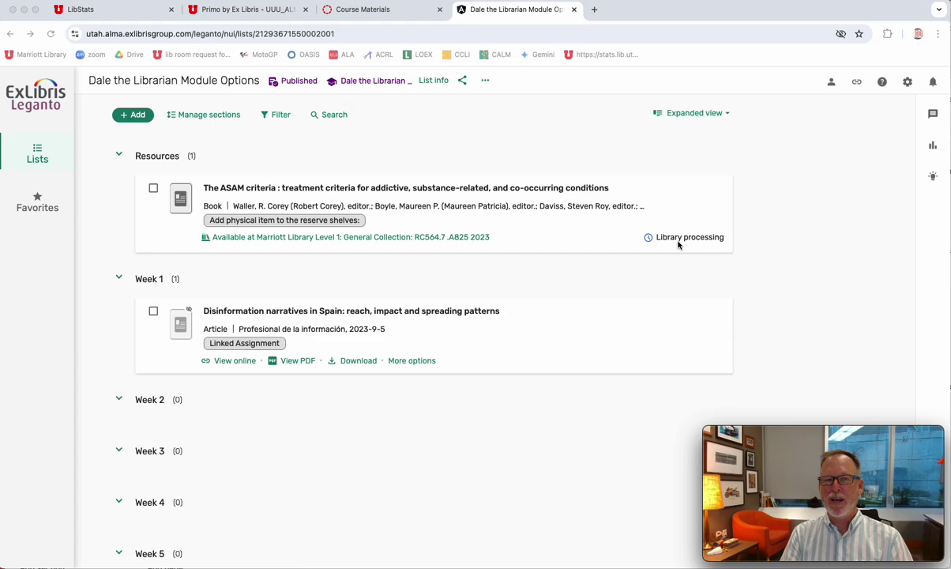
In a new tab, Google the library's course materials page and open 'Course Materials - J. Willard Marriott Library'
{"action": "left_click", "coordinate": [595, 9]}
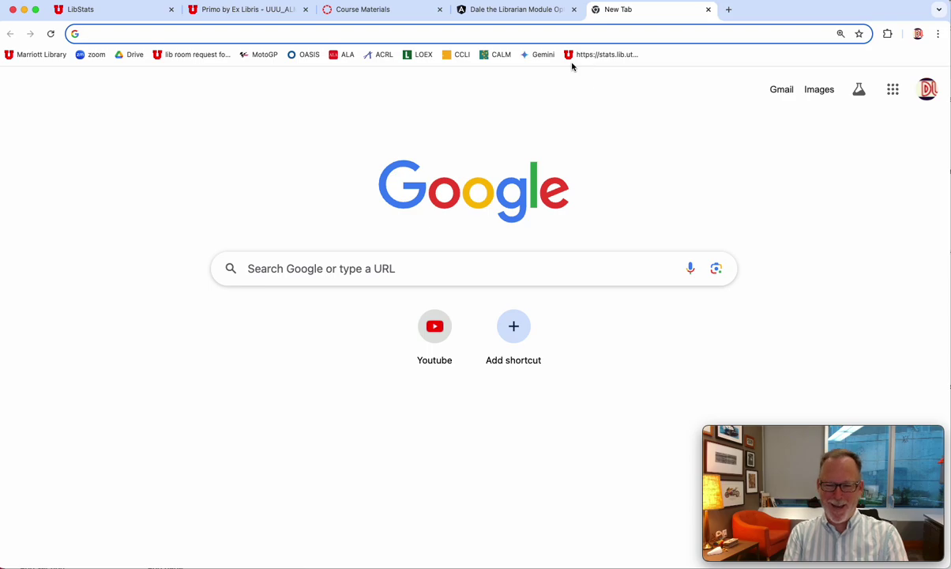
{"action": "type", "text": "www."}
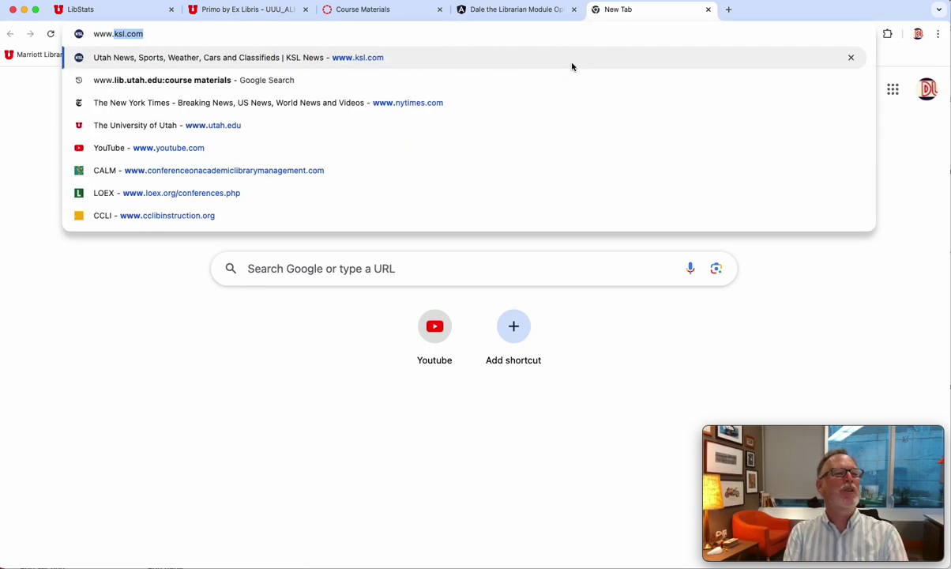
{"action": "type", "text": "lib"}
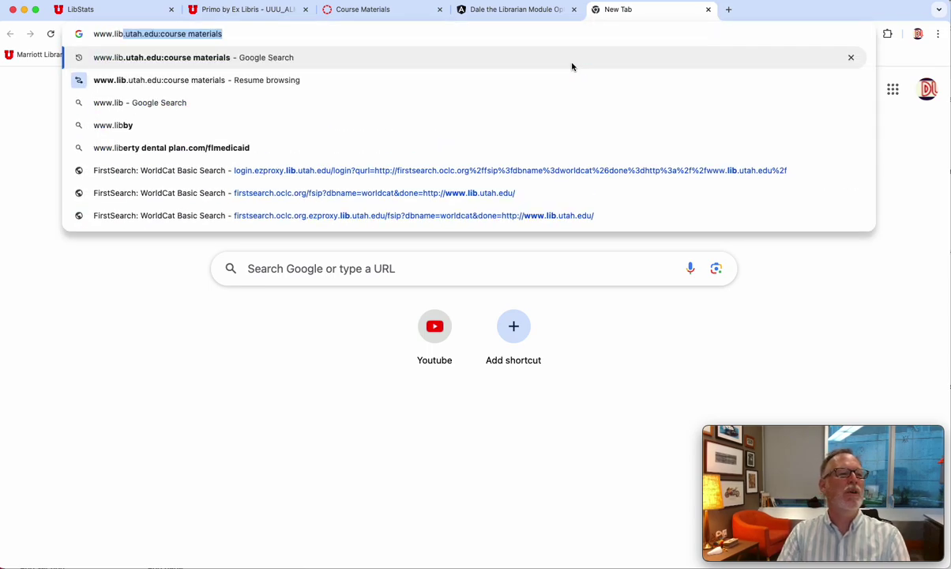
{"action": "key", "text": "Right"}
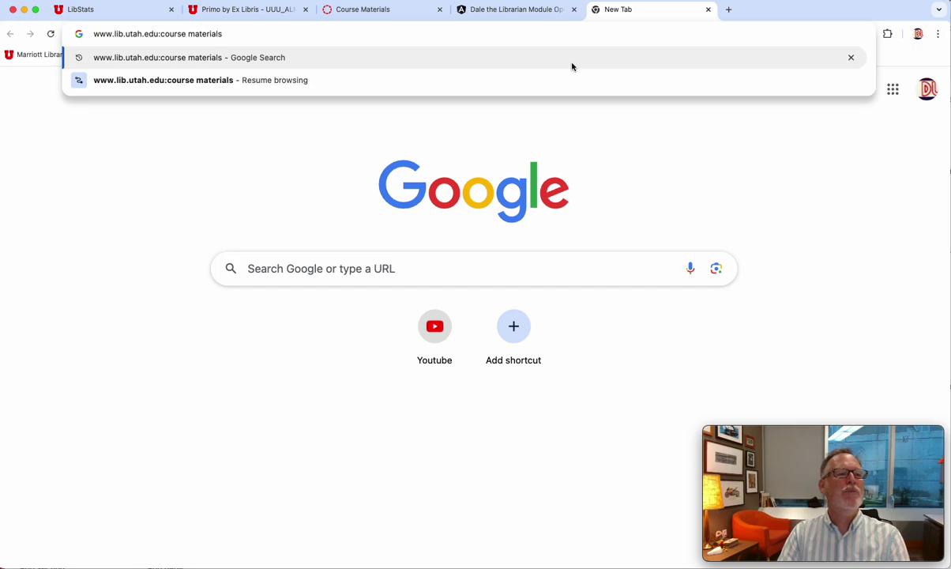
{"action": "key", "text": "Return"}
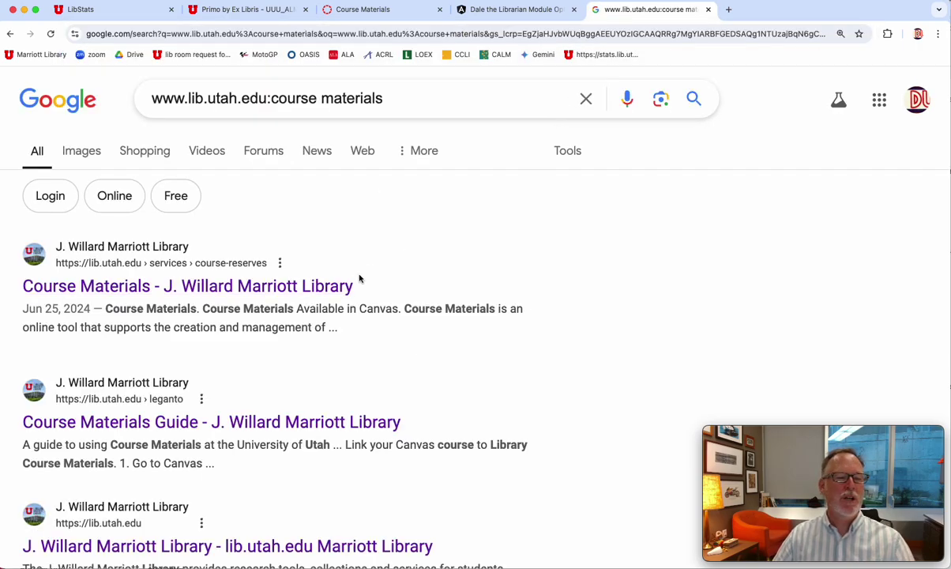
{"action": "left_click", "coordinate": [347, 284]}
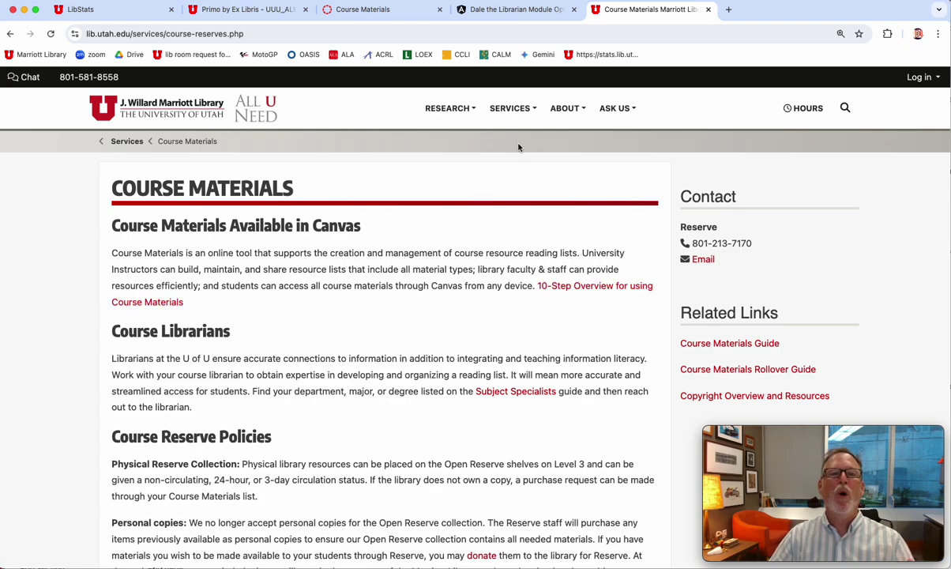
Go back to the Primo tab listing the 2023 and 2013 ASAM criteria editions
{"action": "left_click", "coordinate": [250, 11]}
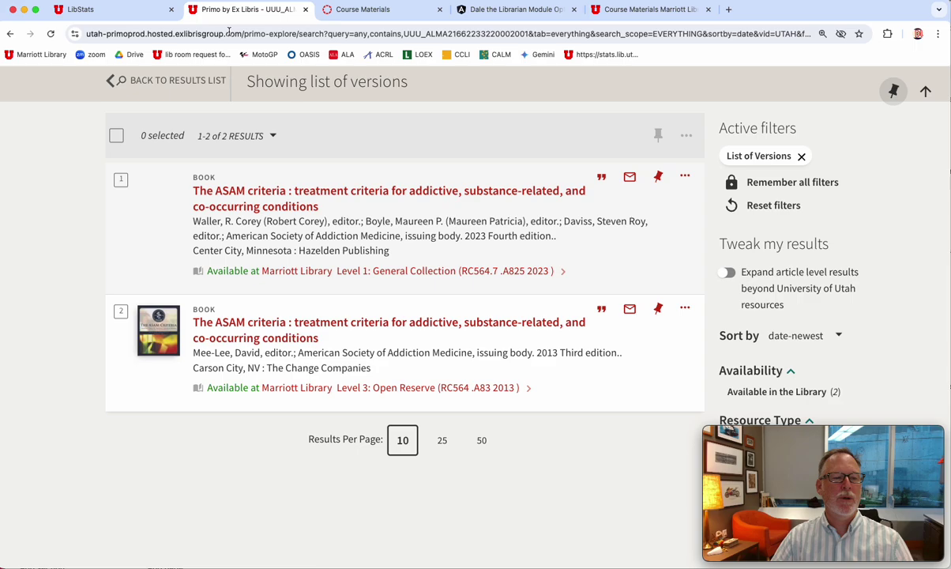